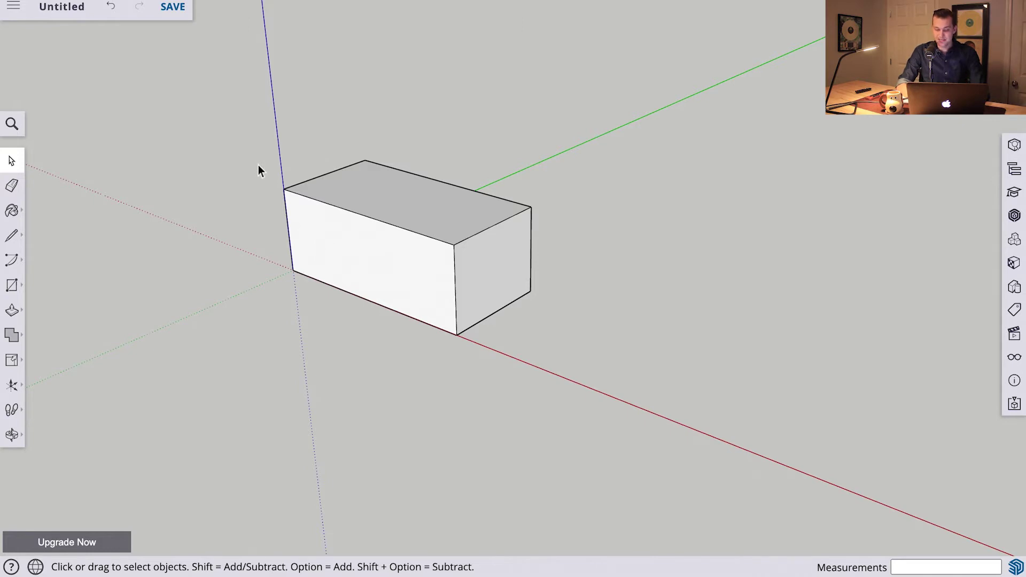
# Orbit and tilt the view around the extruded box, then undo the extrusion
pyautogui.press('o')
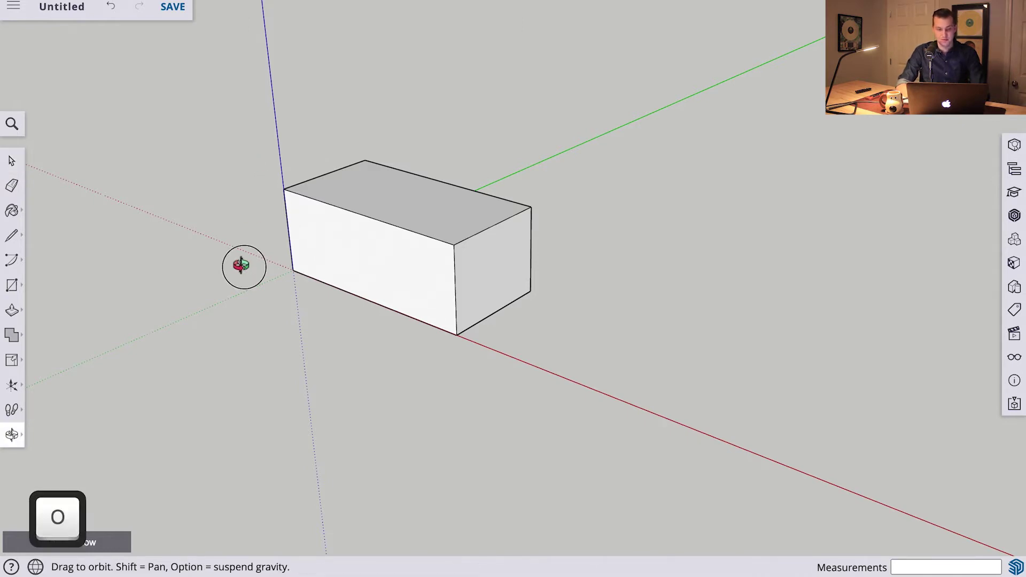
pyautogui.moveTo(243, 265); pyautogui.dragTo(174, 300)
pyautogui.moveTo(516, 238); pyautogui.dragTo(675, 154)
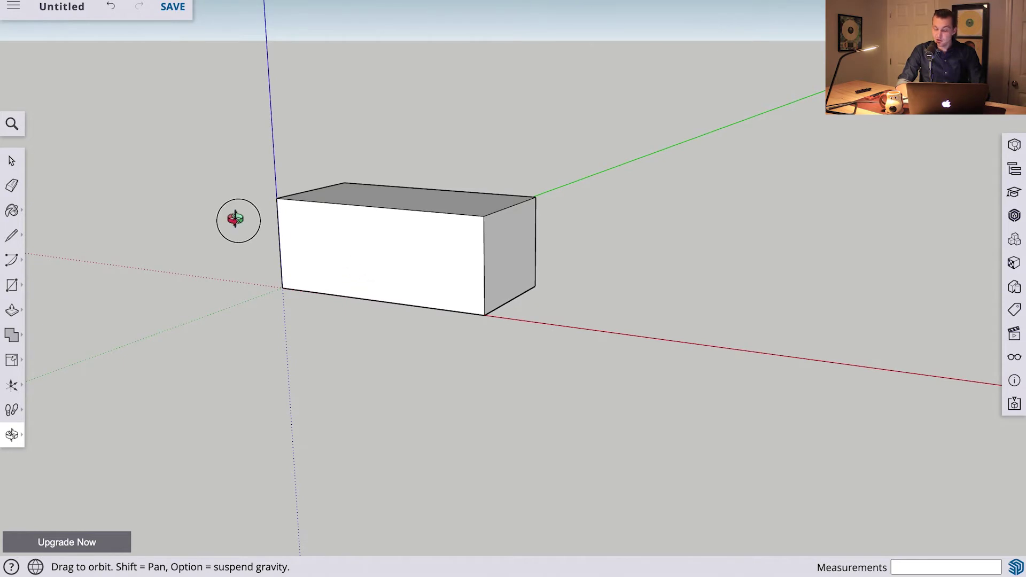
pyautogui.moveTo(238, 220); pyautogui.dragTo(236, 283)
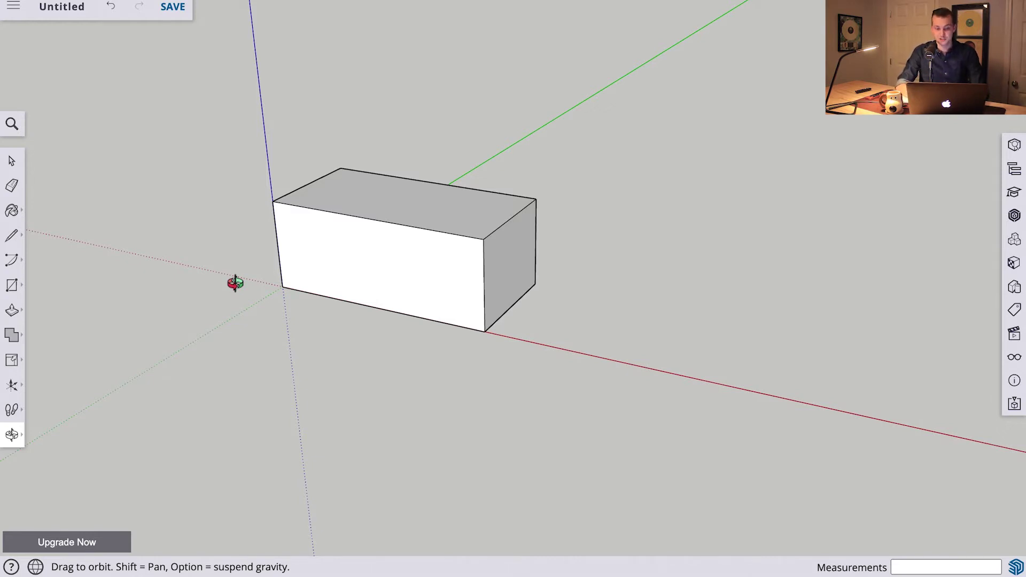
pyautogui.click(111, 9)
# Measure the flat rectangle corner to corner to confirm its long edge is 10 inches
pyautogui.moveTo(200, 252); pyautogui.dragTo(289, 390)
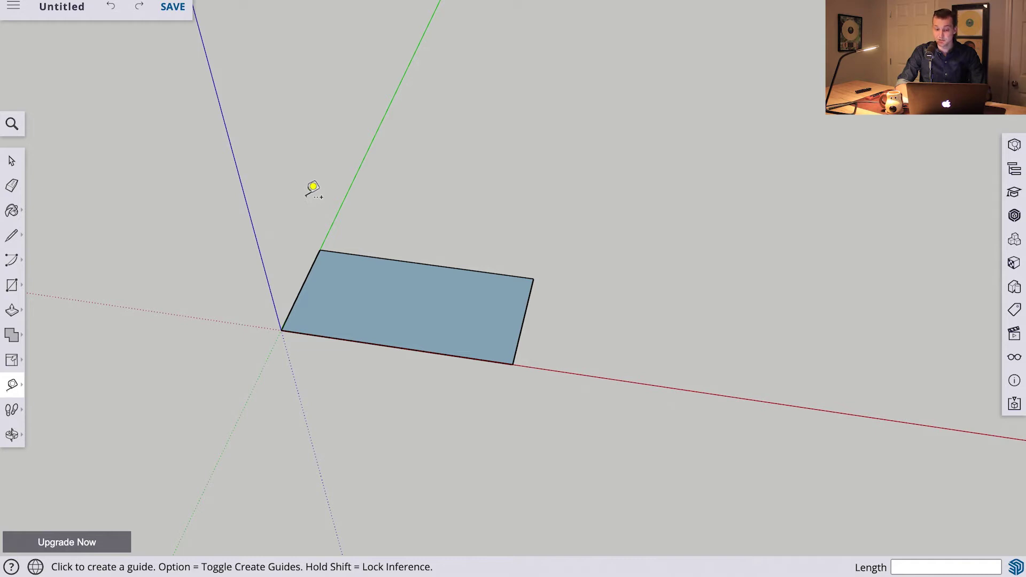
pyautogui.click(319, 250)
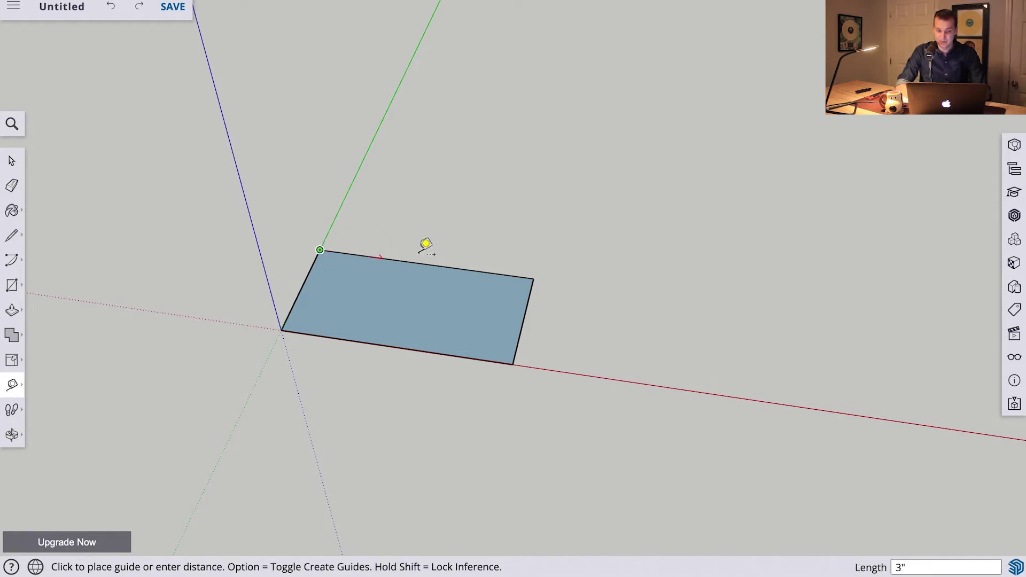
pyautogui.moveTo(533, 278)
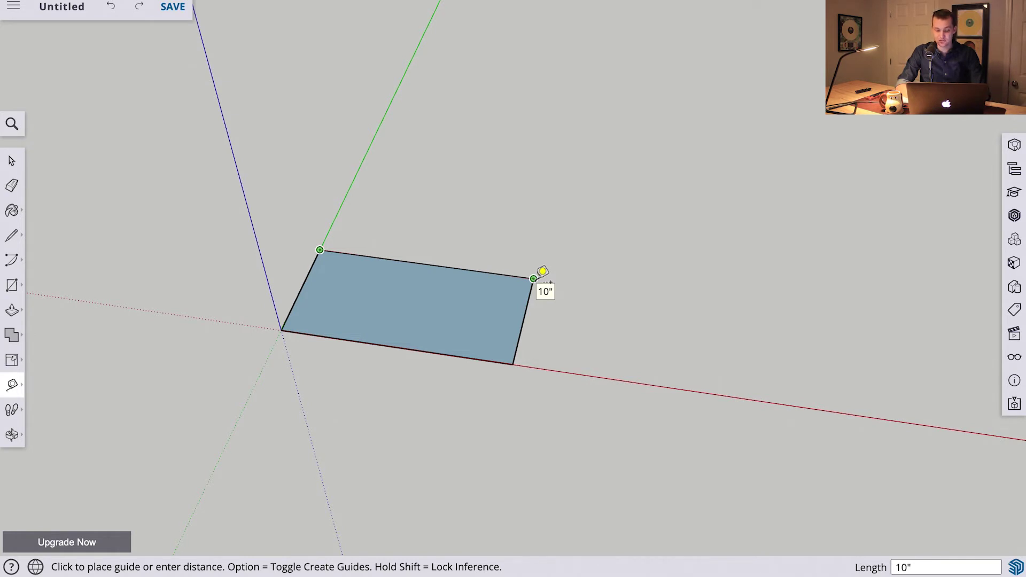
pyautogui.press('space')
pyautogui.press('t')
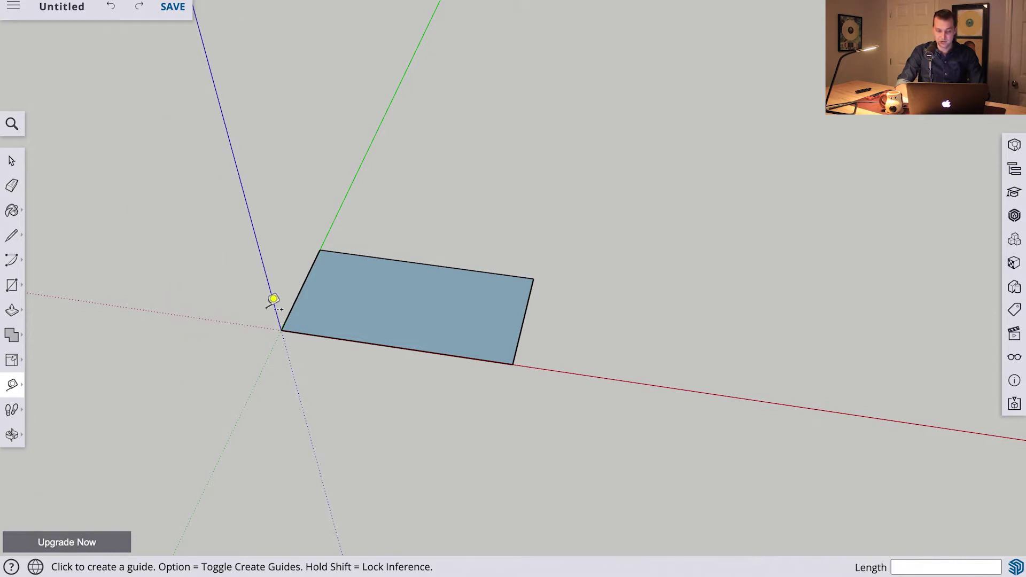
# Offset a guide 0.5 inch inward from the left short edge's midpoint, parallel to green
pyautogui.scroll(4, 307, 264)
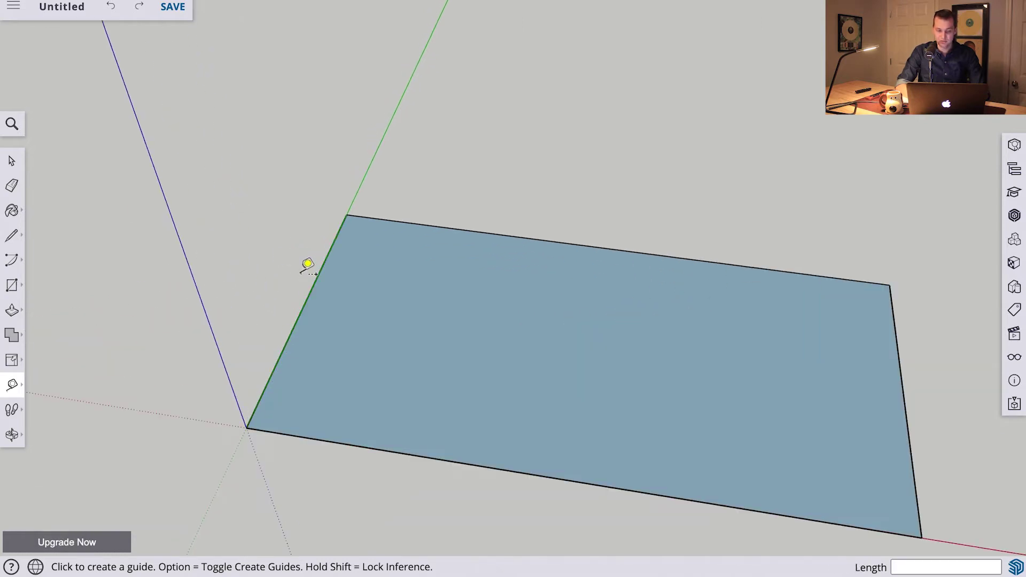
pyautogui.click(302, 309)
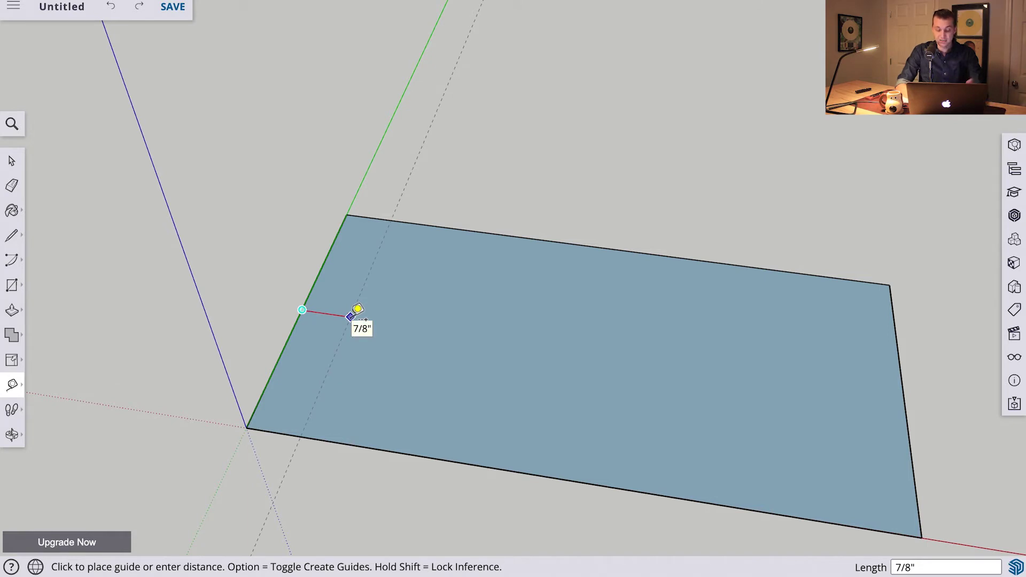
pyautogui.write('.5')
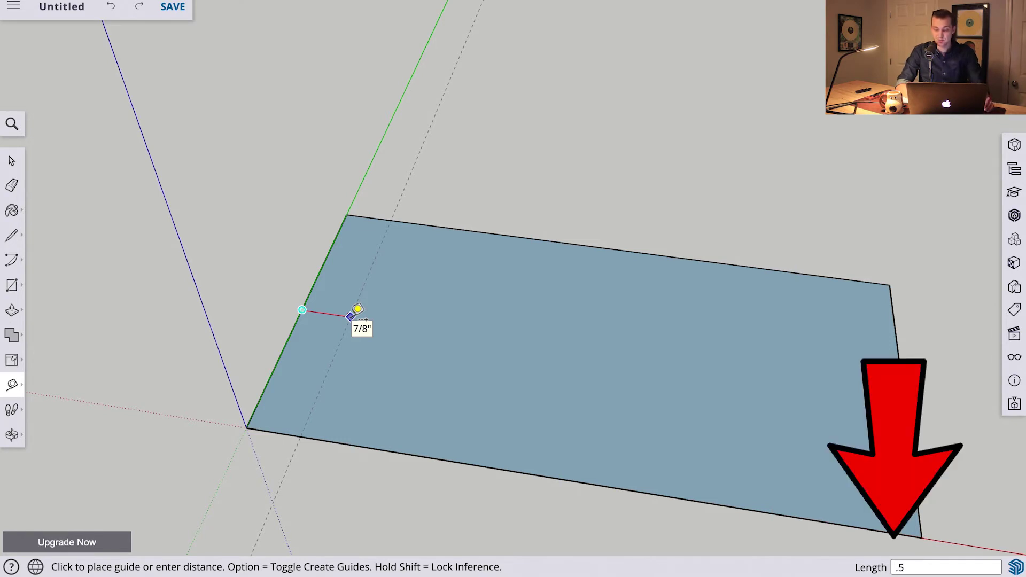
pyautogui.press('Return')
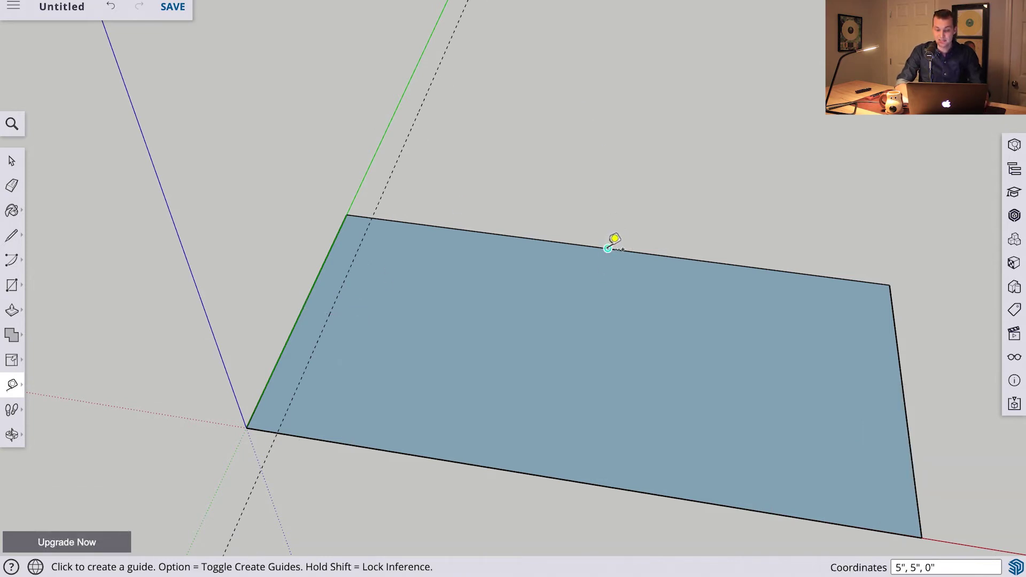
# Add a 1/2-inch inset guide from the top edge and a guide parallel to the green edge
pyautogui.click(608, 248)
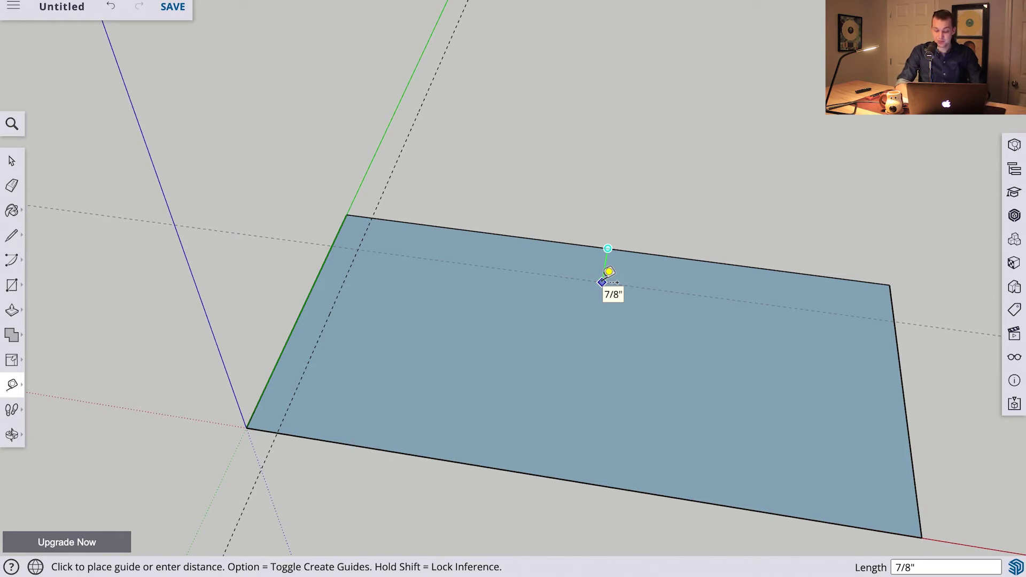
pyautogui.write('1/2')
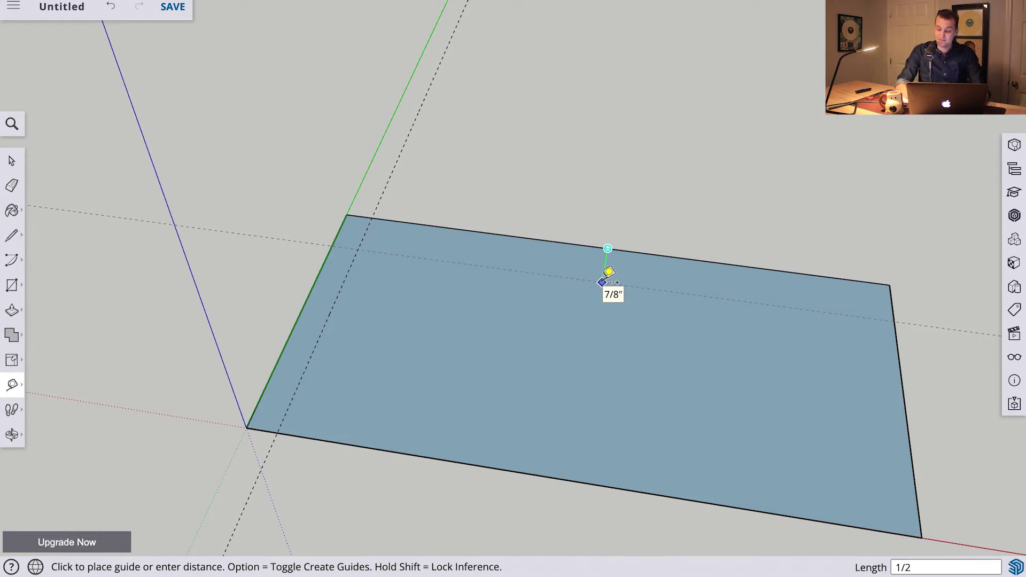
pyautogui.press('Return')
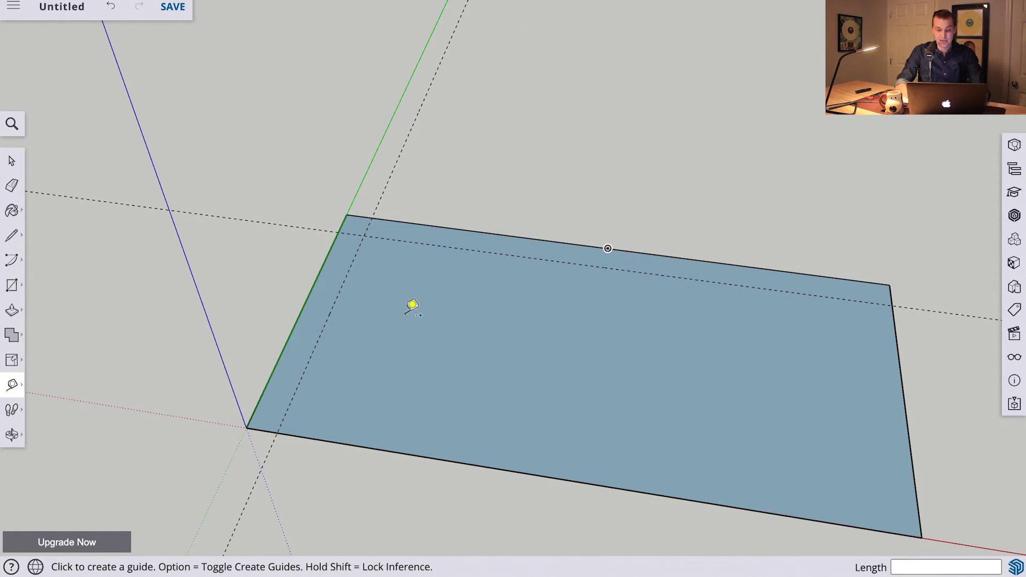
pyautogui.click(302, 310)
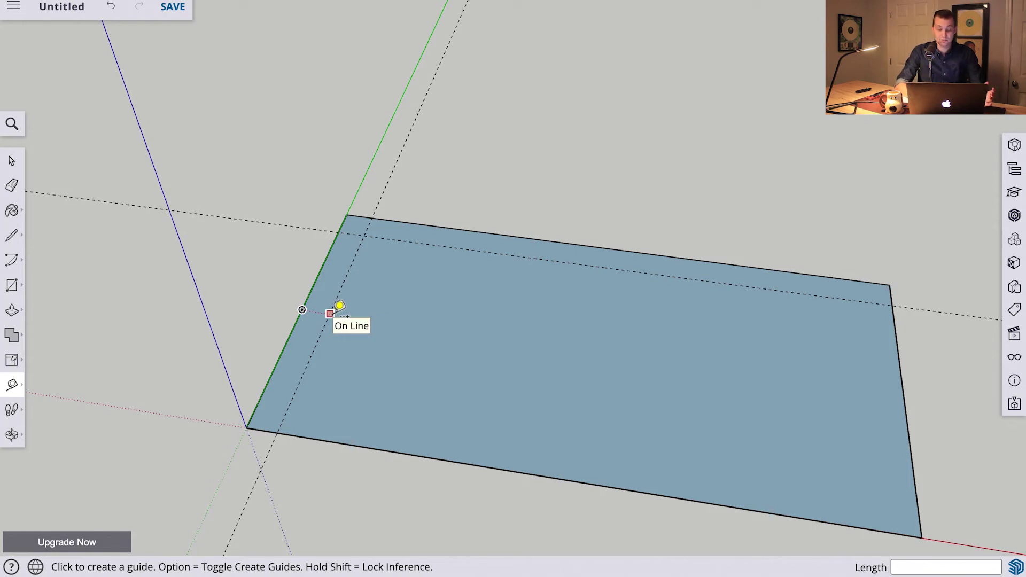
pyautogui.click(333, 312)
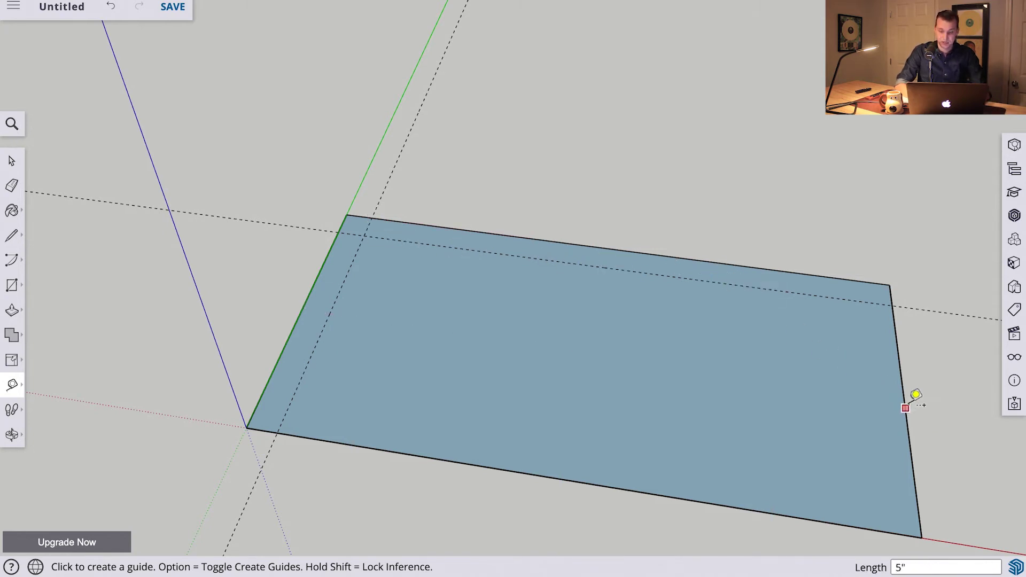
# Add 0.5-inch inset guides inside the right and bottom edges
pyautogui.click(904, 396)
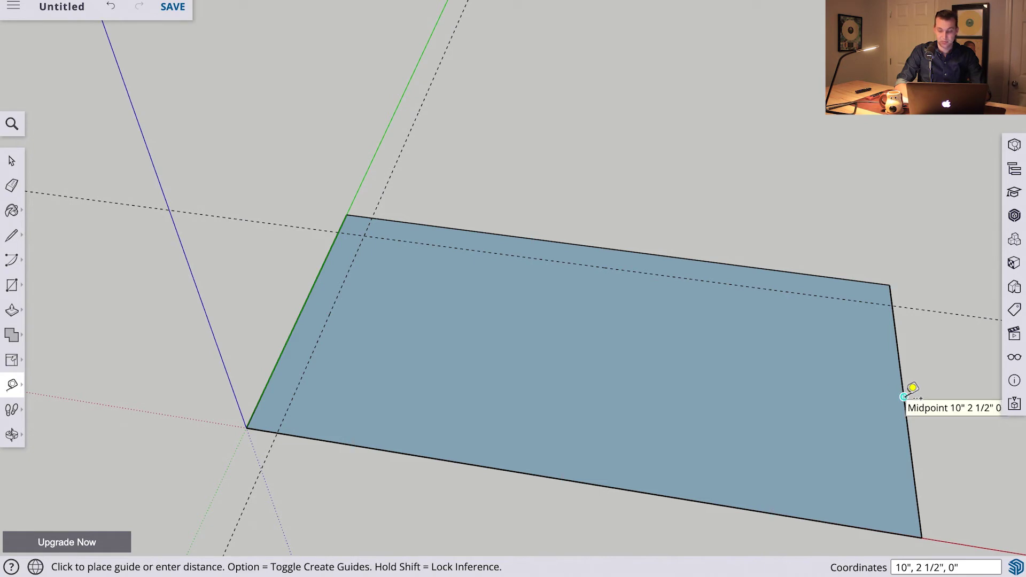
pyautogui.write('.5')
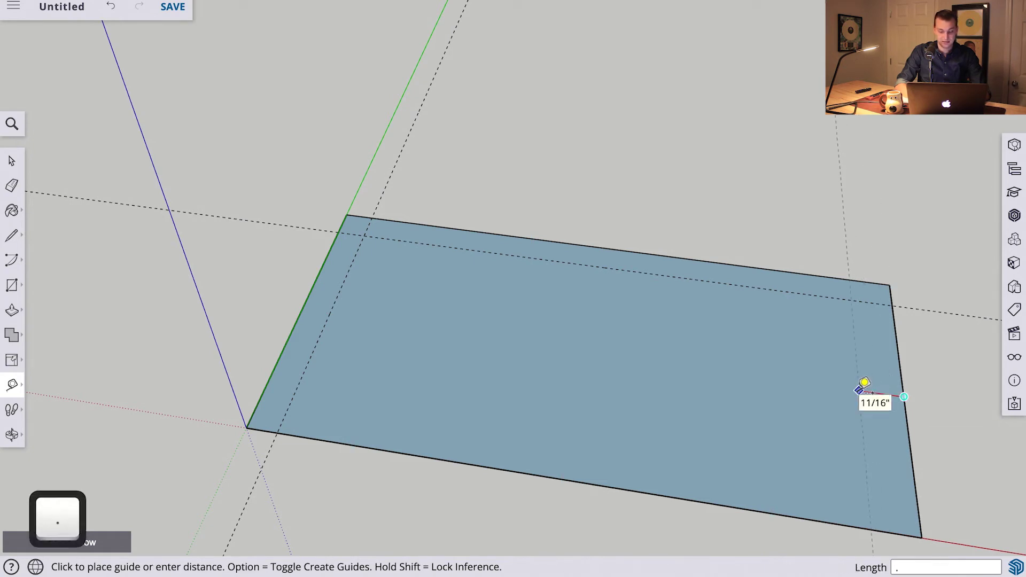
pyautogui.press('Return')
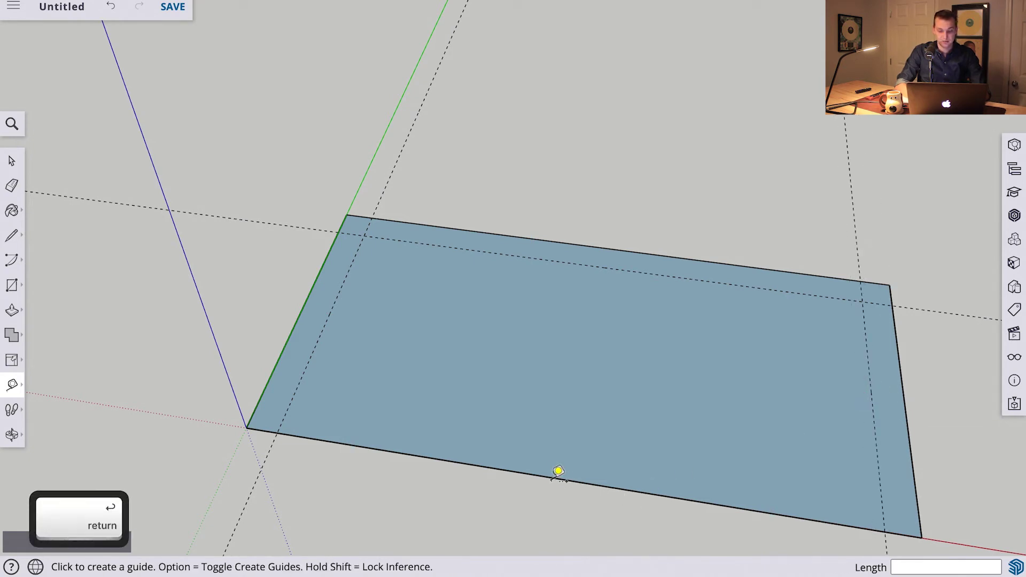
pyautogui.click(568, 480)
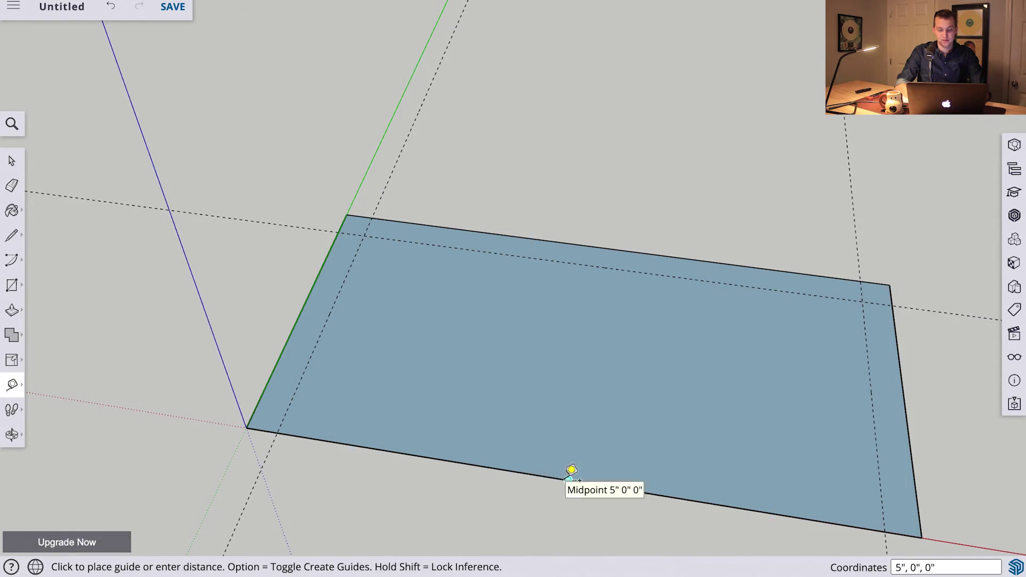
pyautogui.write('.5')
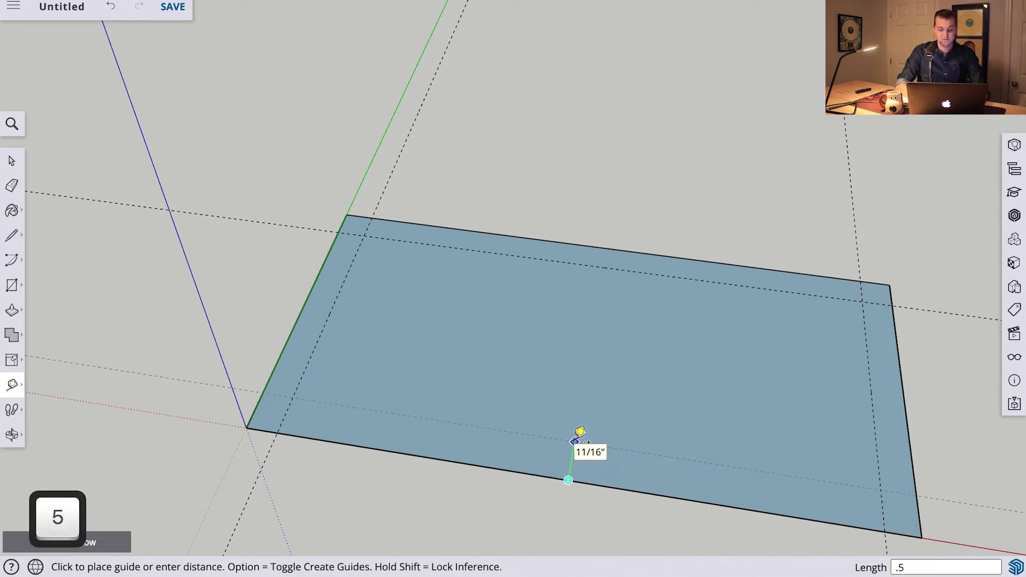
pyautogui.press('Return')
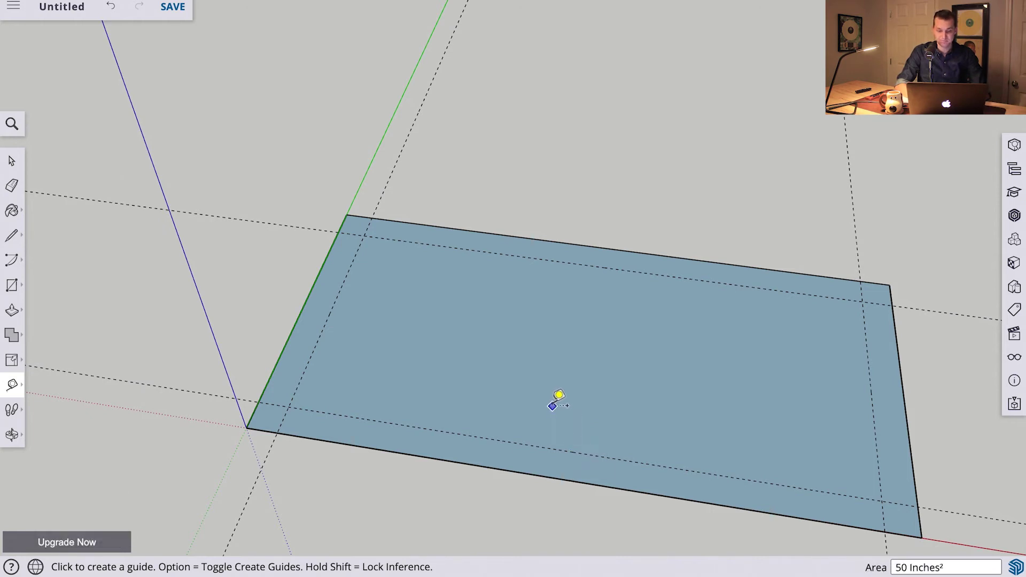
# Draw lines through the four inset guide intersections, closing the inner rectangle at the lower-left corner
pyautogui.press('l')
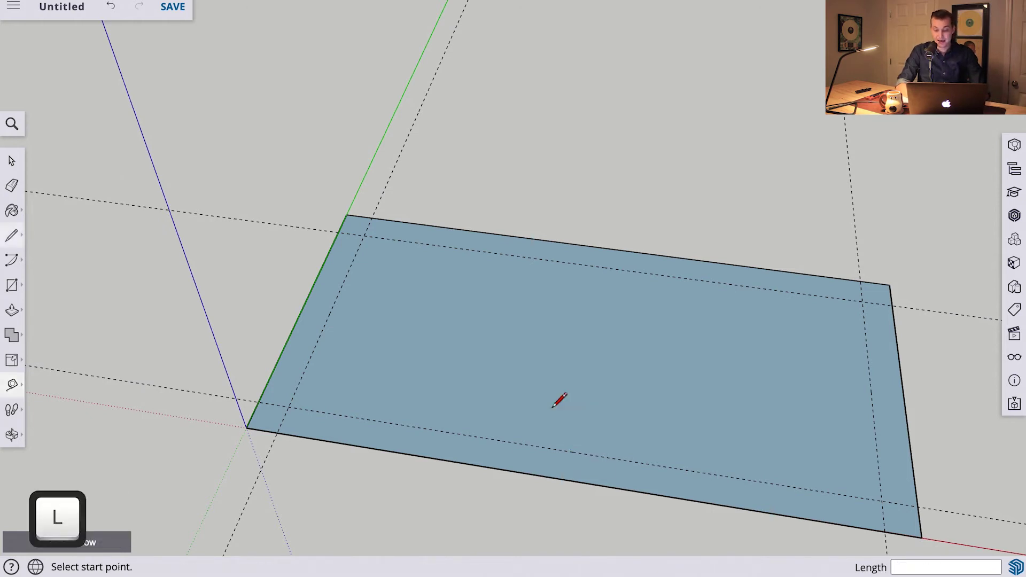
pyautogui.click(289, 407)
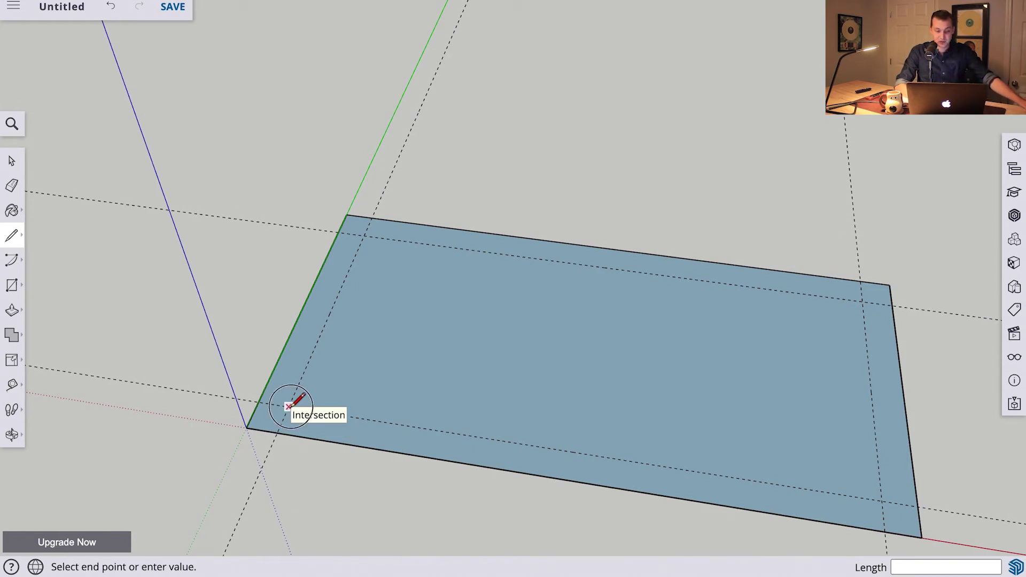
pyautogui.click(363, 235)
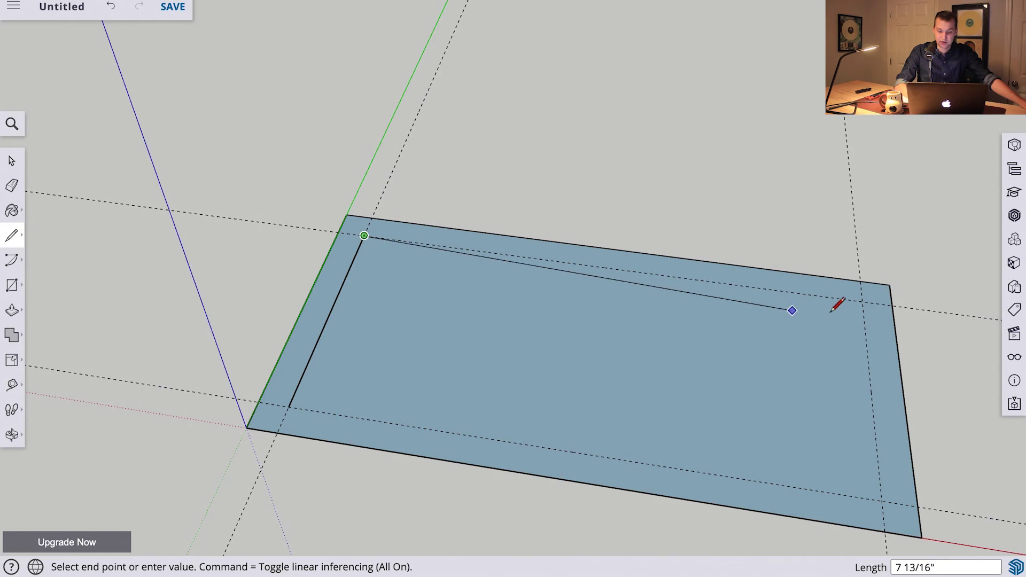
pyautogui.click(862, 301)
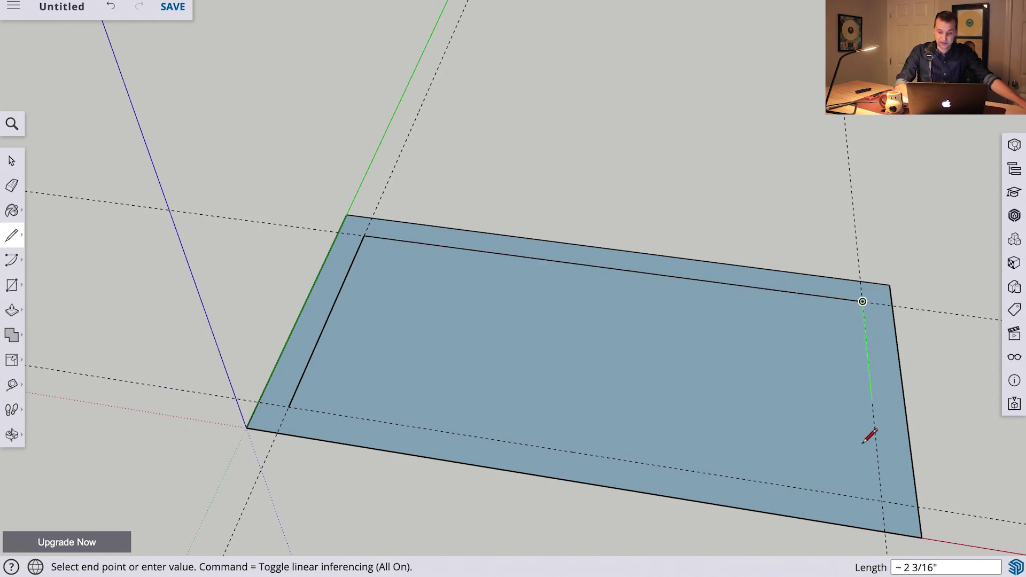
pyautogui.click(882, 501)
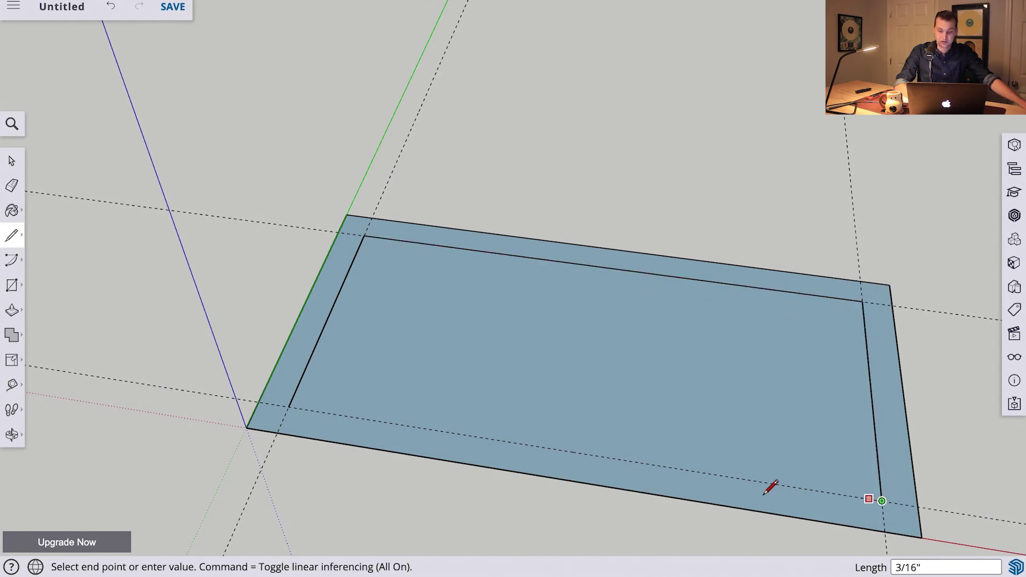
pyautogui.click(289, 408)
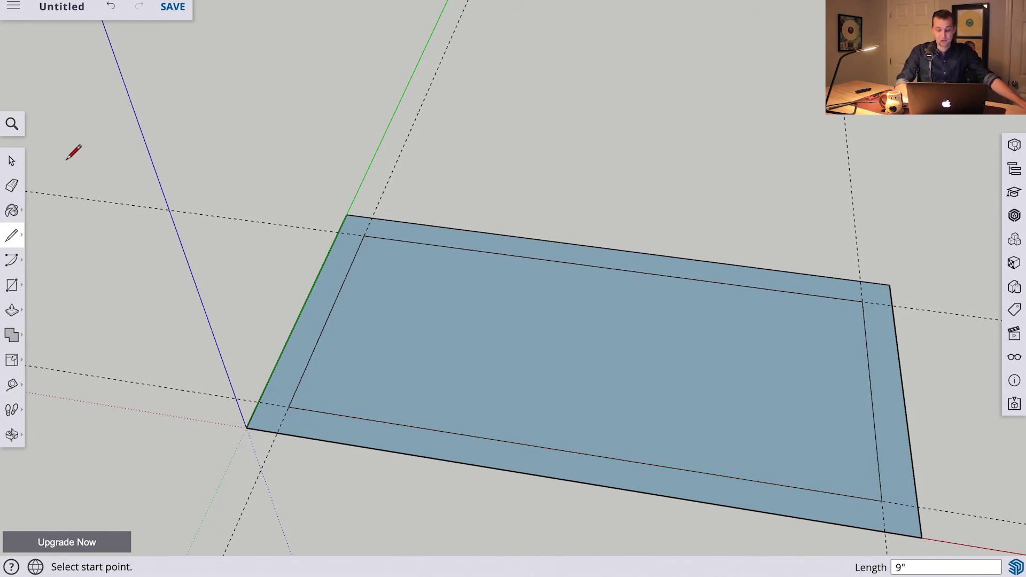
pyautogui.press('space')
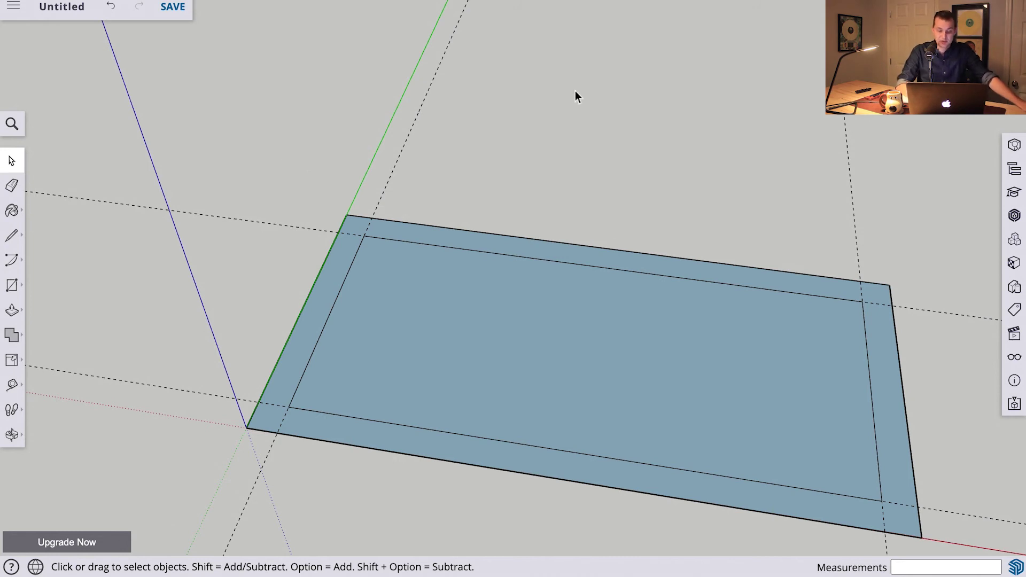
# Select and delete the inner panel face to open the middle of the frame
pyautogui.click(436, 238)
pyautogui.click(426, 282)
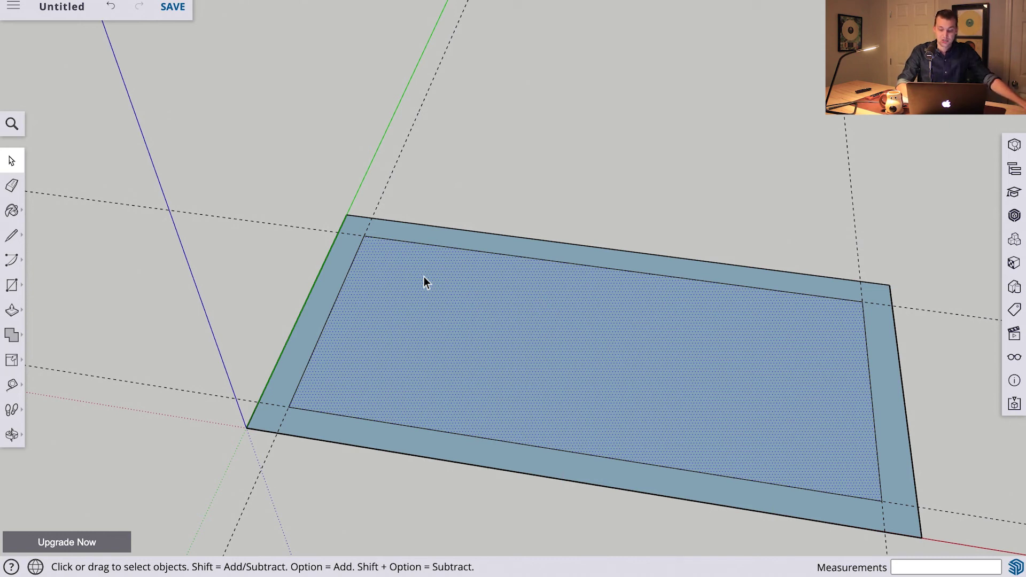
pyautogui.press('BackSpace')
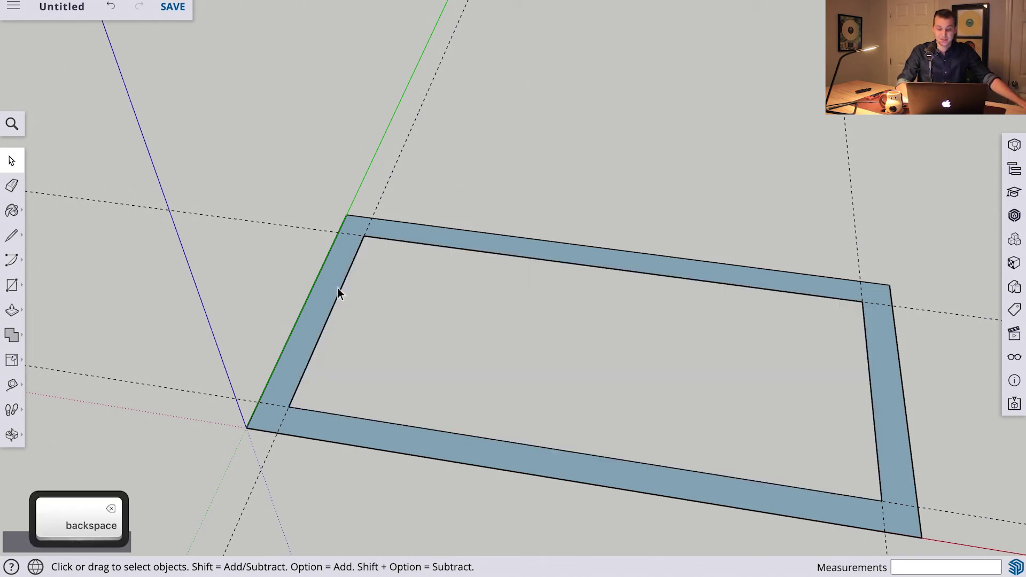
# Delete the dashed guide lines, leaving only the half-inch-wide frame
pyautogui.click(323, 287)
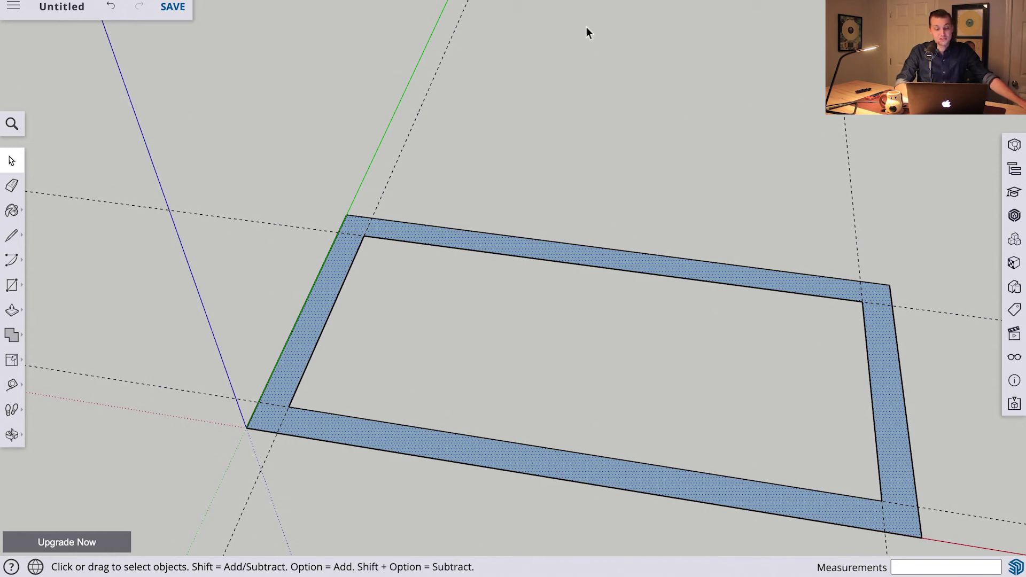
pyautogui.click(409, 143)
pyautogui.press('BackSpace')
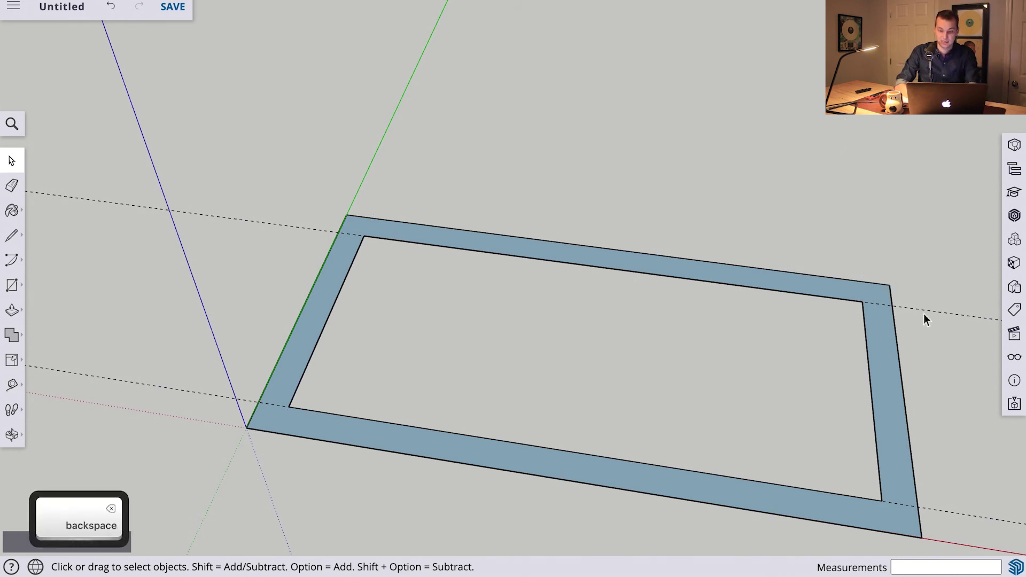
pyautogui.press('BackSpace')
pyautogui.press('BackSpace')
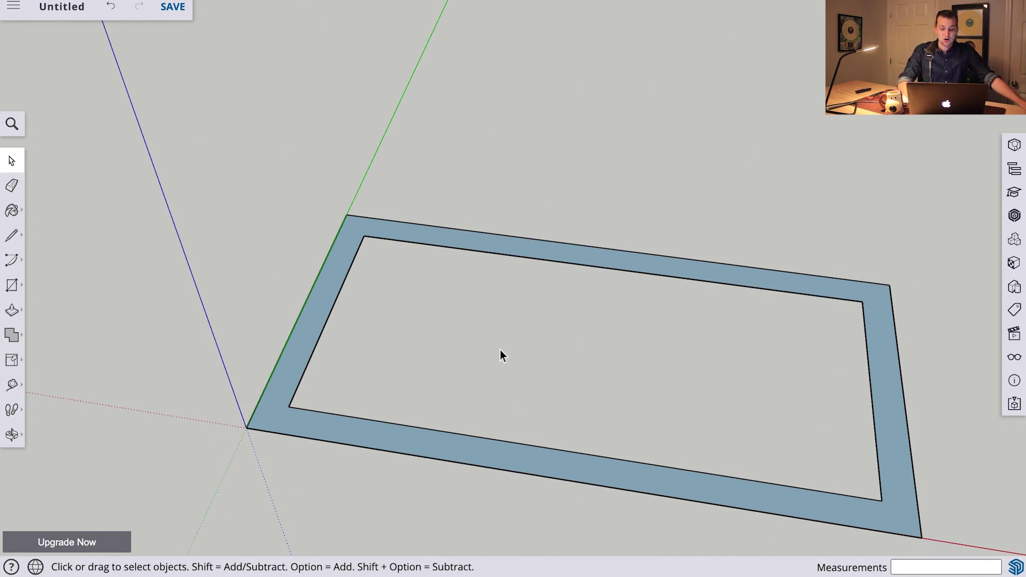
pyautogui.press('p')
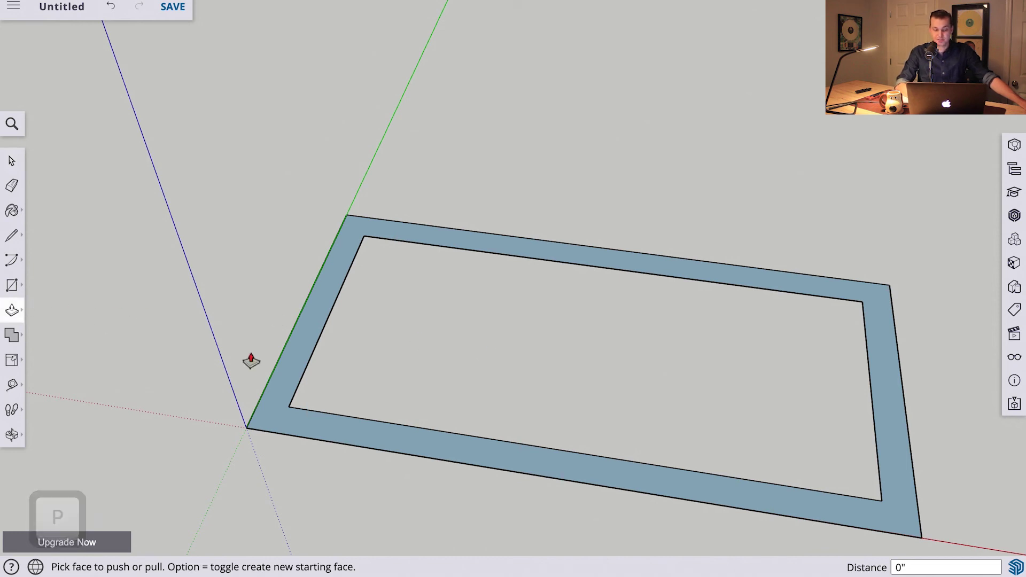
# Push/pull the half-inch frame face up exactly 4 inches to form the walls
pyautogui.click(304, 332)
pyautogui.moveTo(304, 329); pyautogui.dragTo(309, 225)
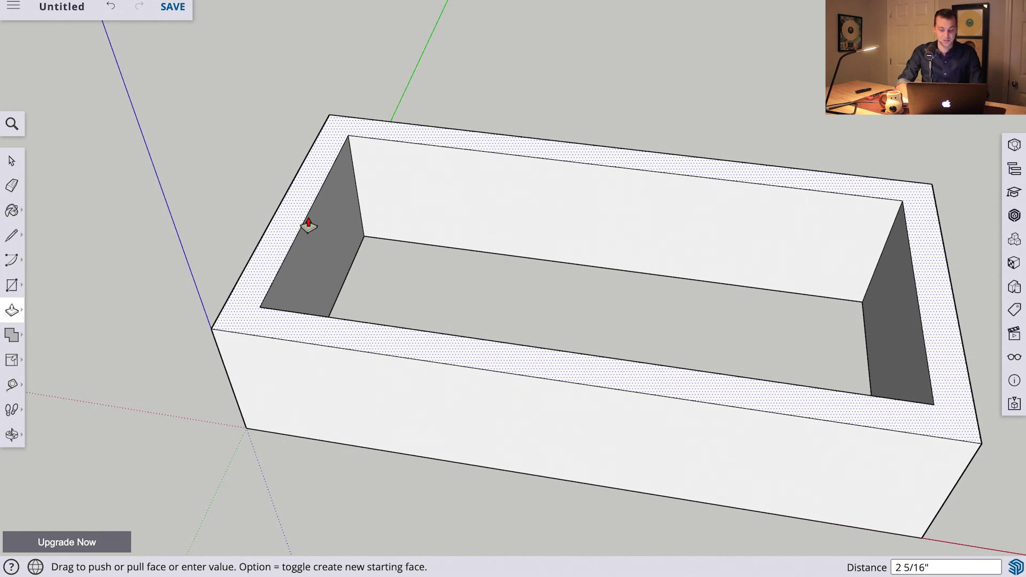
pyautogui.write('4')
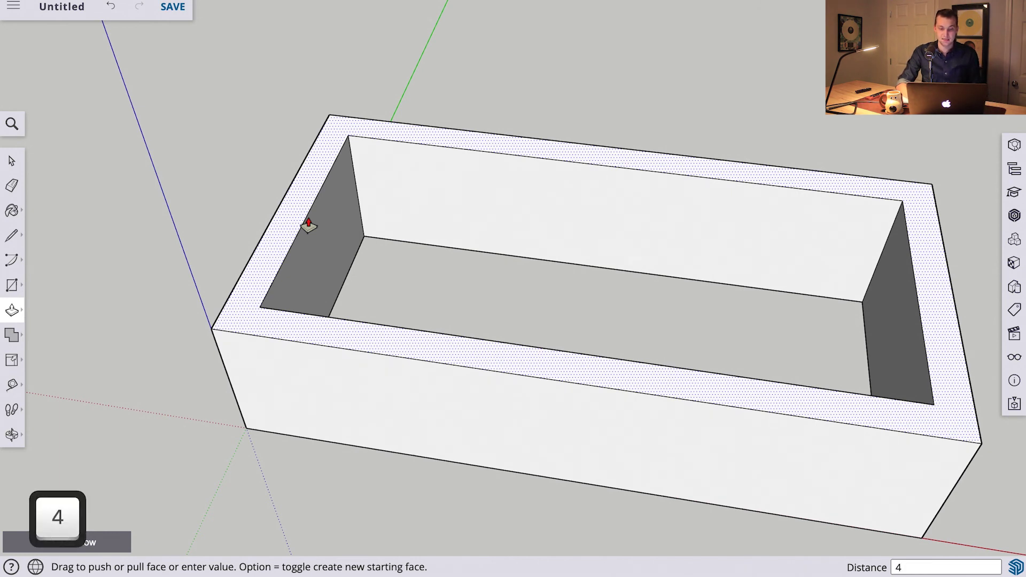
pyautogui.press('Return')
pyautogui.scroll(-5, 309, 225)
pyautogui.click(6, 436)
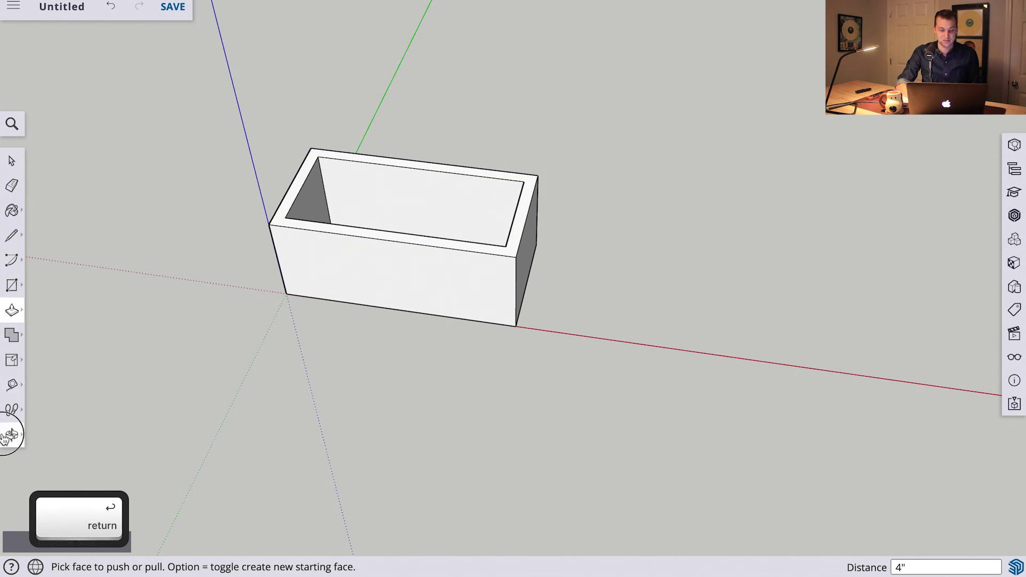
# Orbit to view the finished 4-inch open box with half-inch walls from above
pyautogui.moveTo(447, 380); pyautogui.dragTo(415, 460)
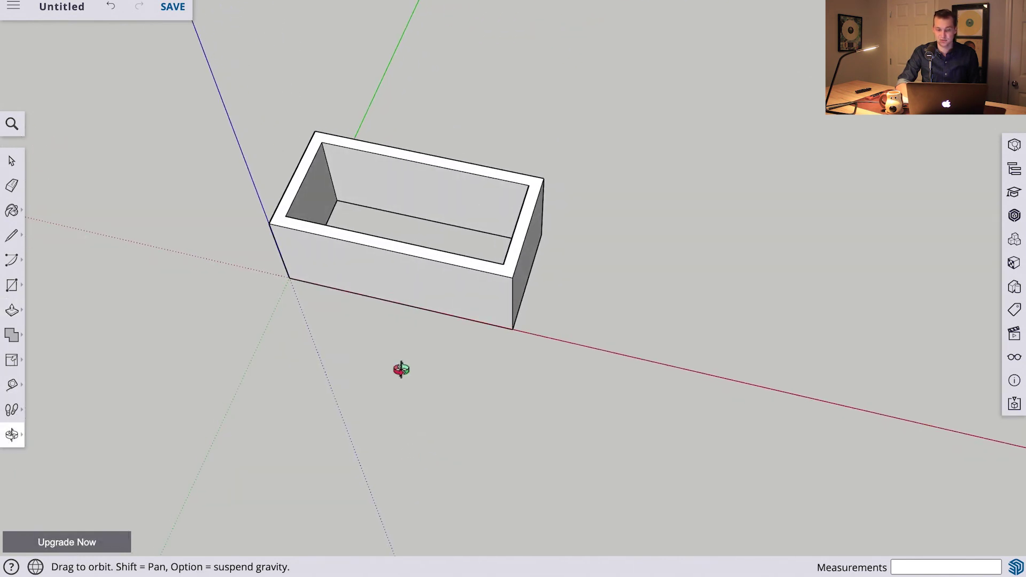